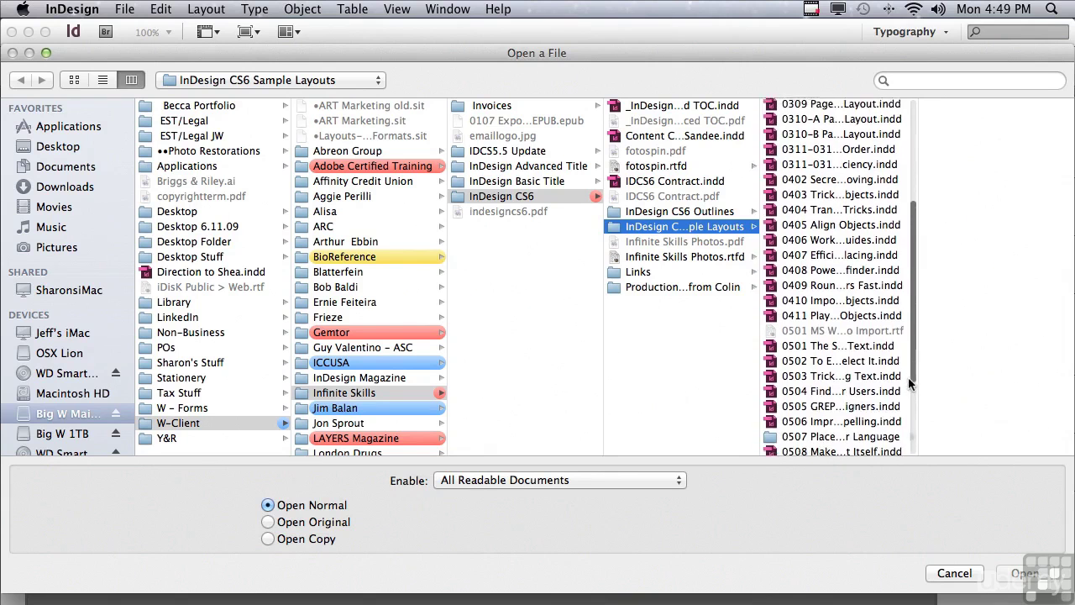
# Open the document "0603 Hidden Options for Character Formatting.indd" from the InDesign CS6 Sample Layouts folder.
pyautogui.click(858, 392)
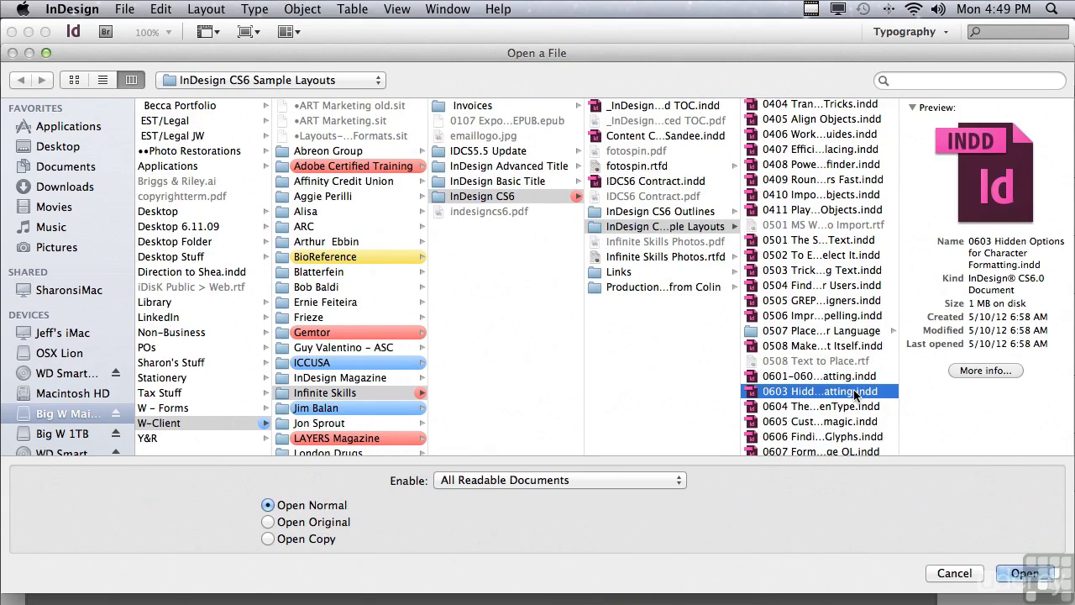
pyautogui.click(1022, 573)
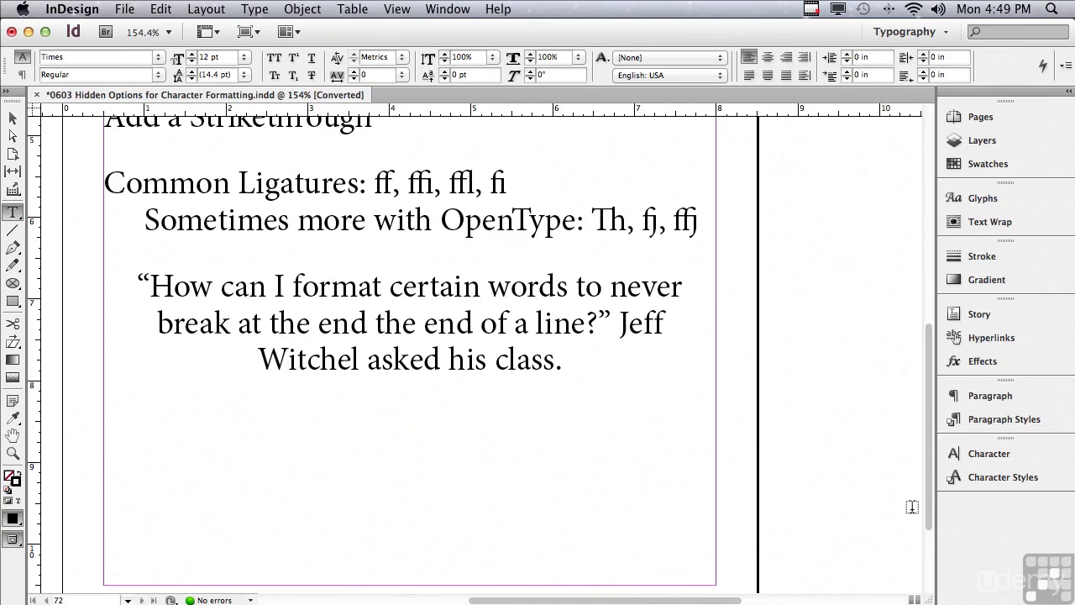
# Detach the Character panel from the dock, float it beside the page, and collapse the Character Styles panel.
pyautogui.click(958, 453)
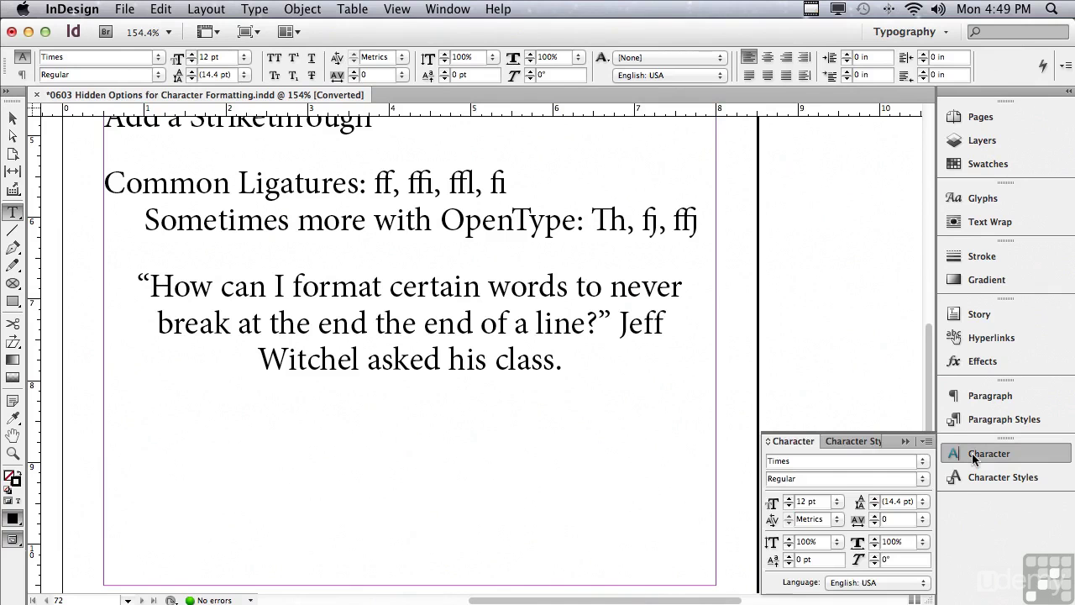
pyautogui.click(926, 442)
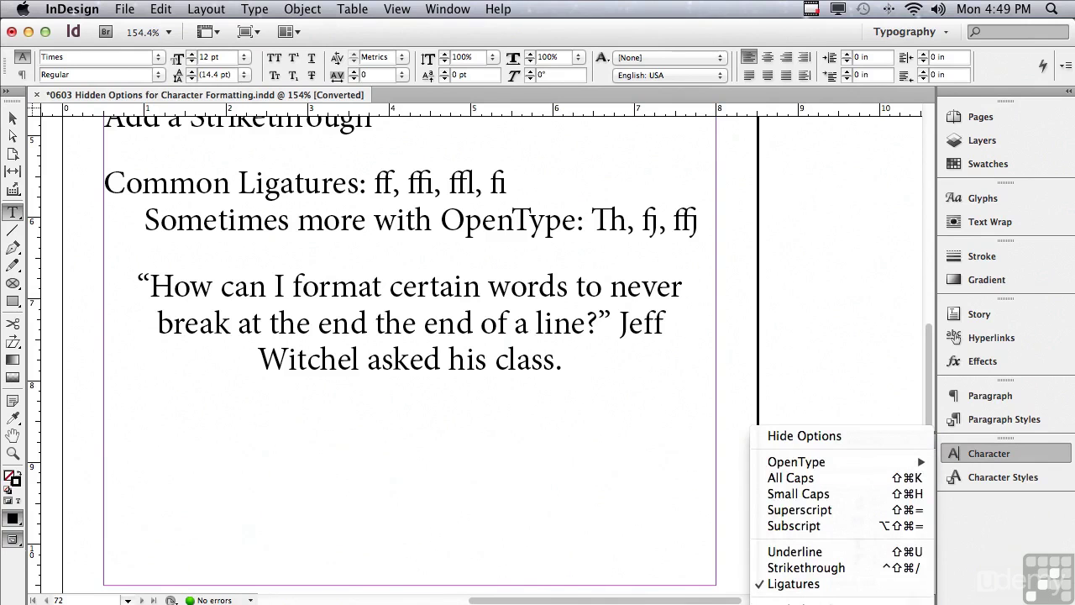
pyautogui.click(589, 402)
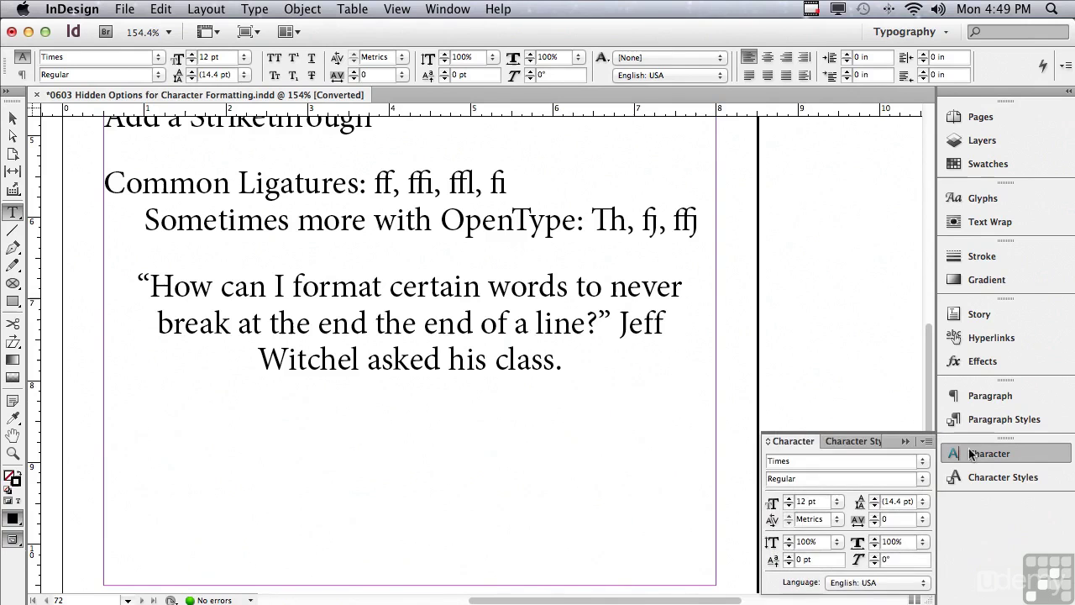
pyautogui.moveTo(804, 438); pyautogui.dragTo(765, 134)
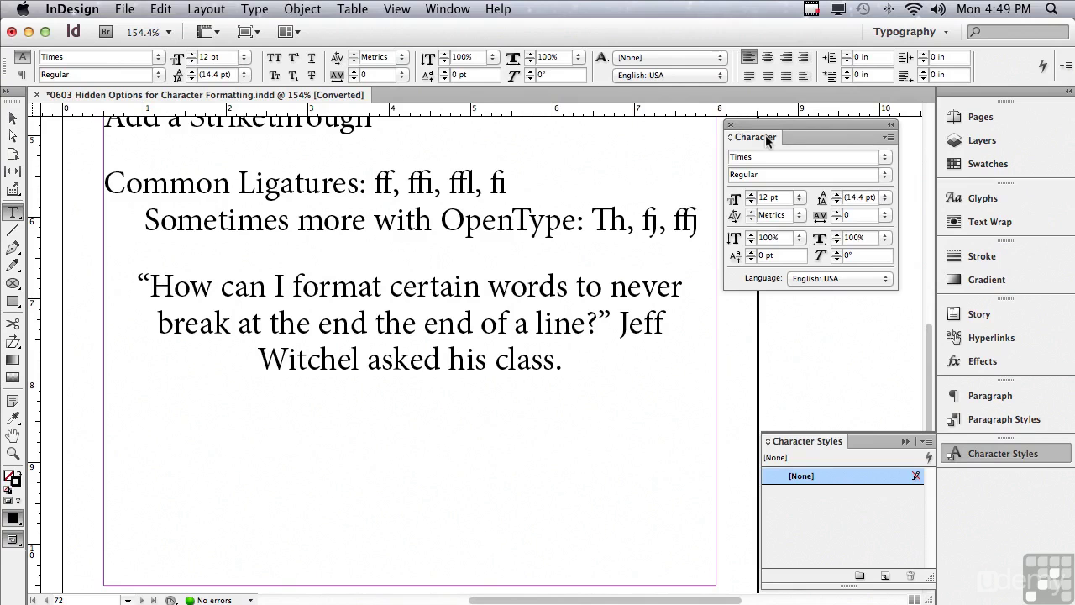
pyautogui.click(904, 442)
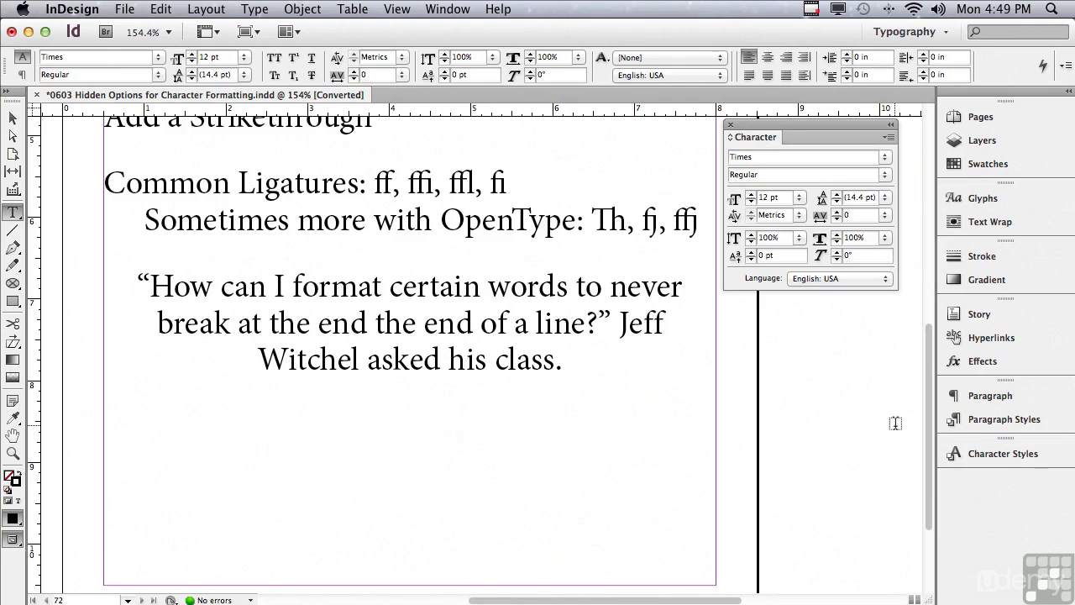
# Hide the Character panel's additional options and show them again.
pyautogui.click(886, 137)
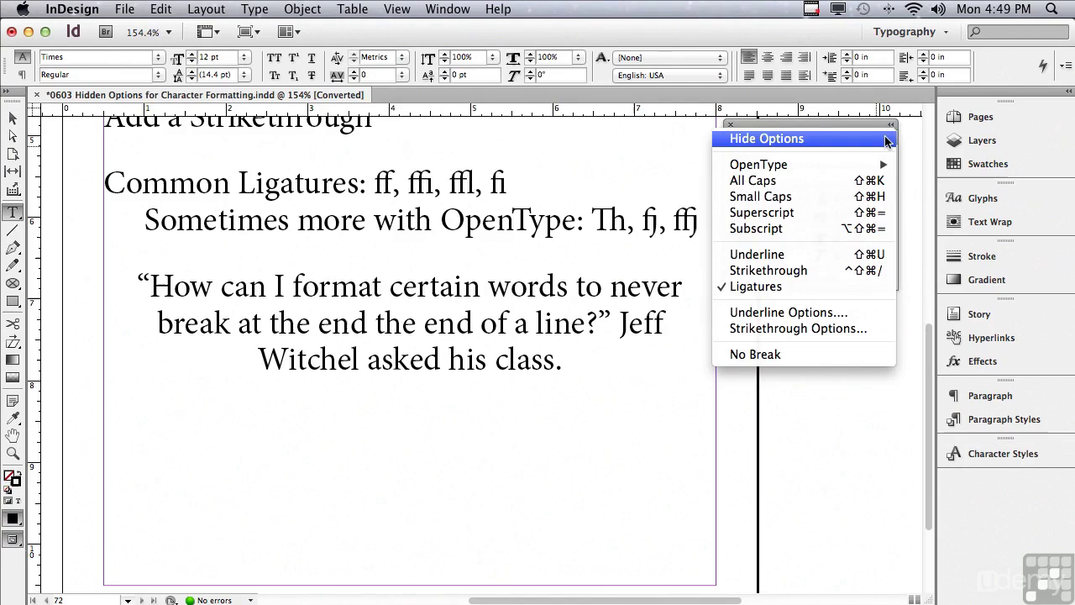
pyautogui.click(887, 139)
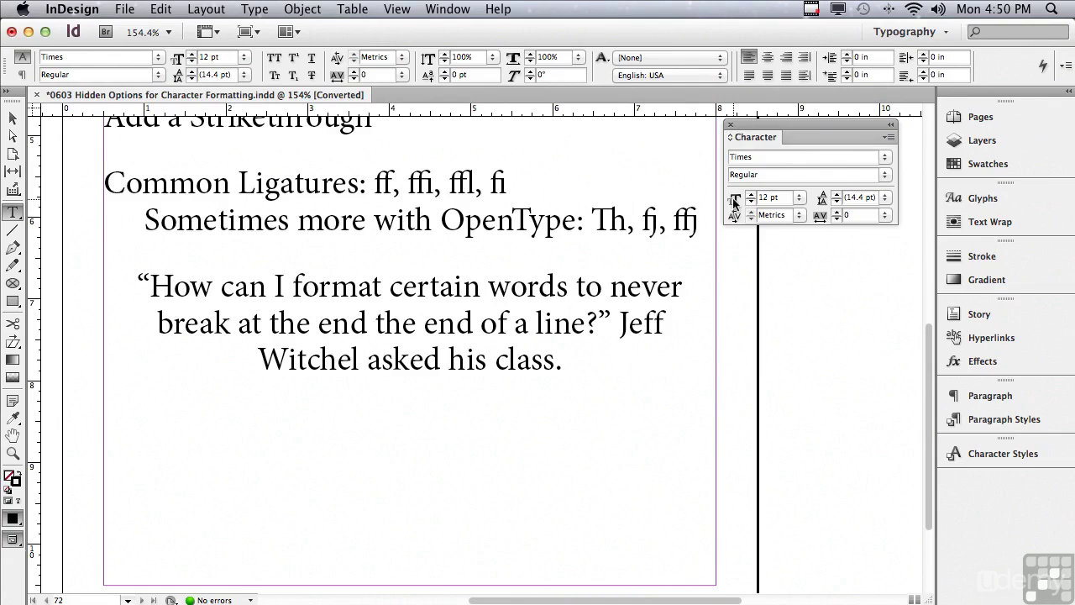
pyautogui.click(886, 140)
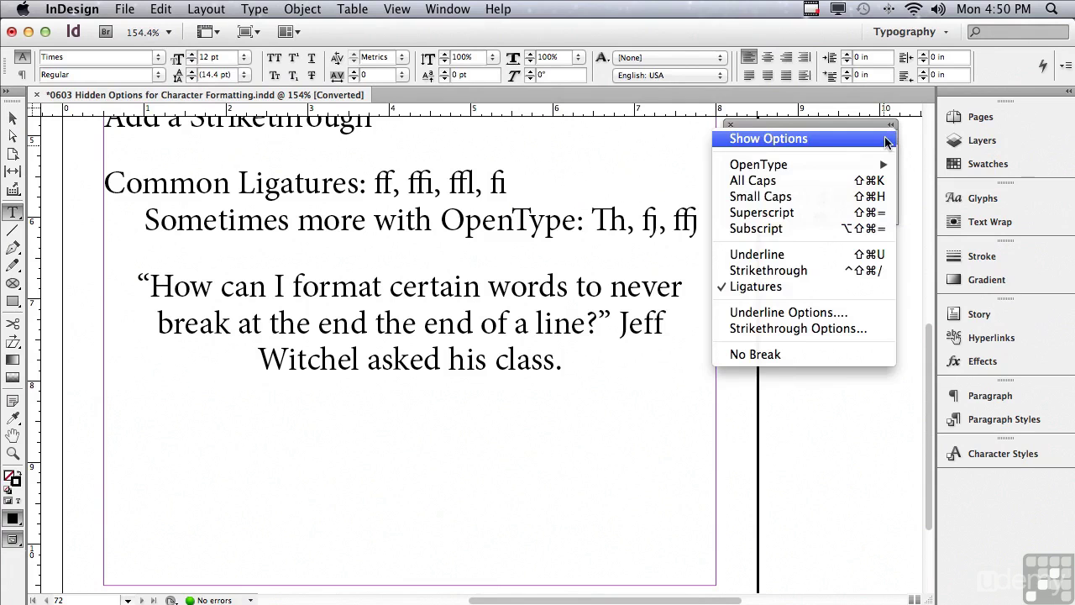
pyautogui.click(827, 139)
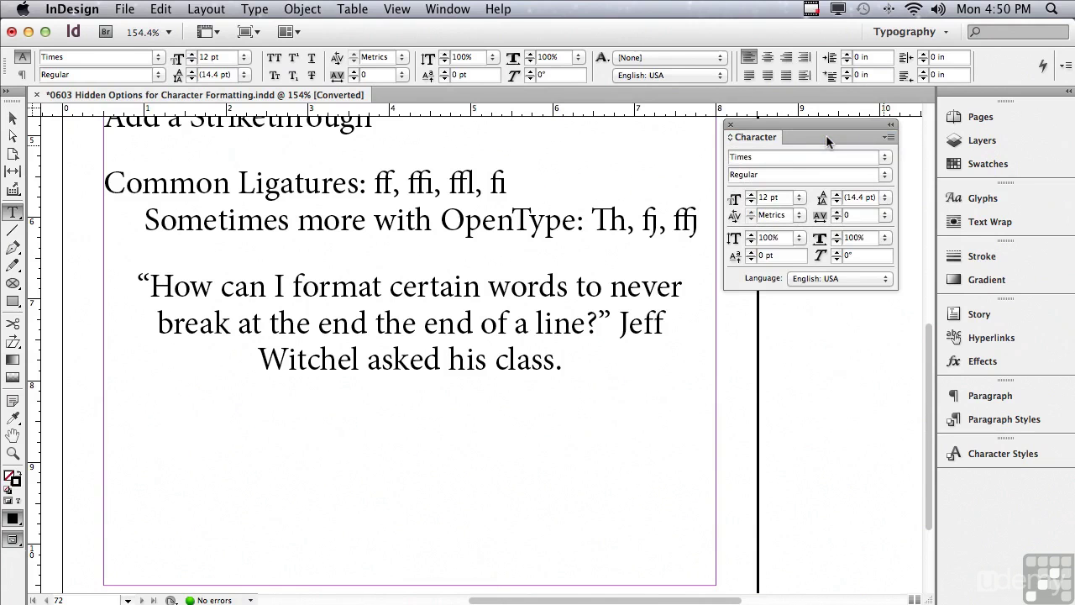
pyautogui.click(887, 139)
pyautogui.moveTo(873, 167)
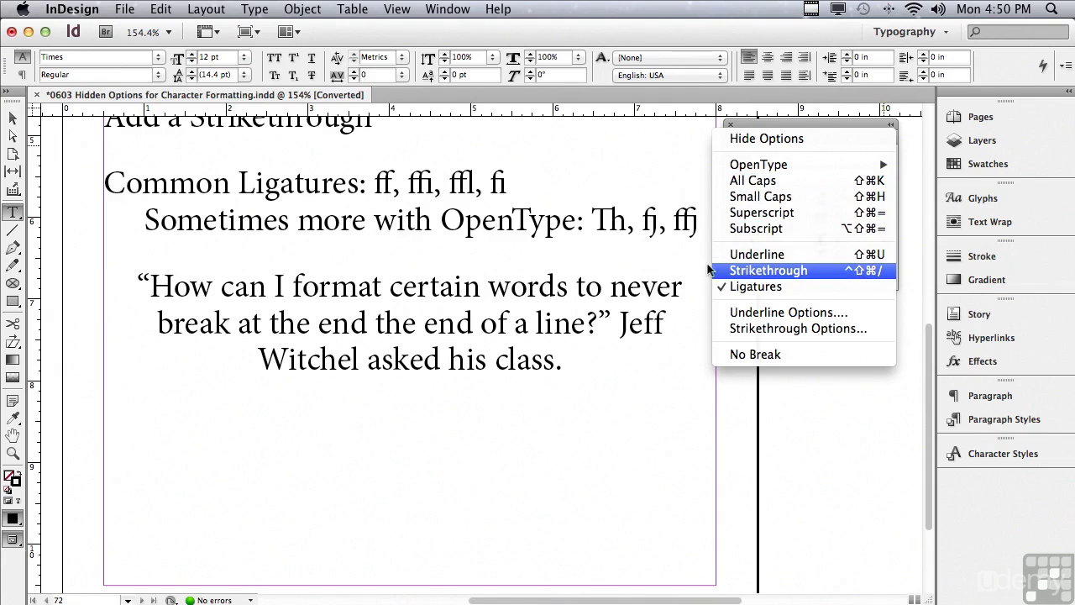
pyautogui.click(750, 271)
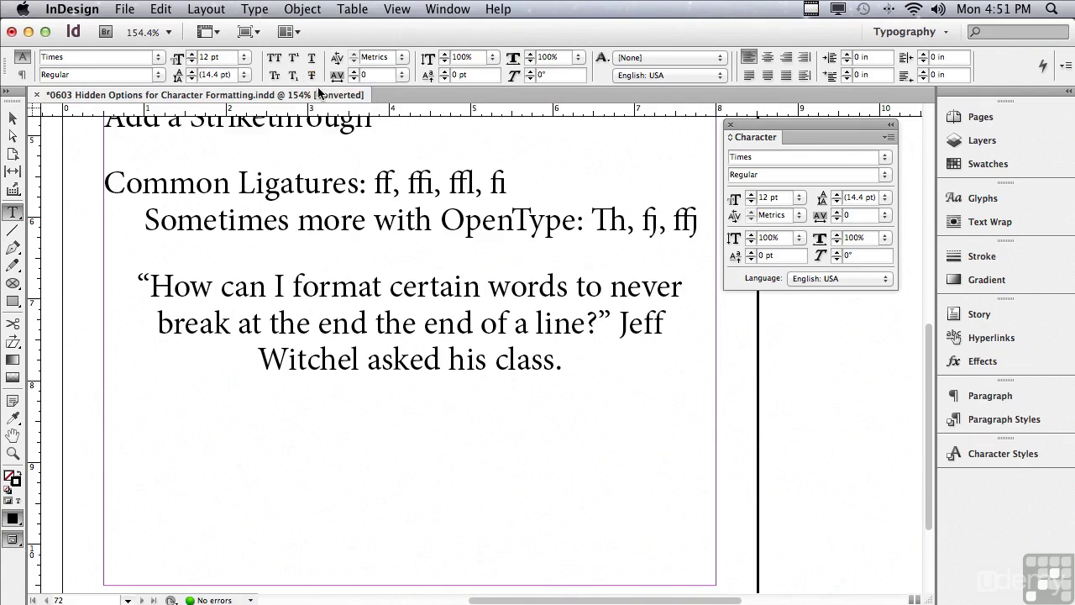
# Apply All Caps to the words "all caps" in the first line and Small Caps to the whole second line.
pyautogui.scroll(1, 929, 359)
pyautogui.scroll(10, 929, 360)
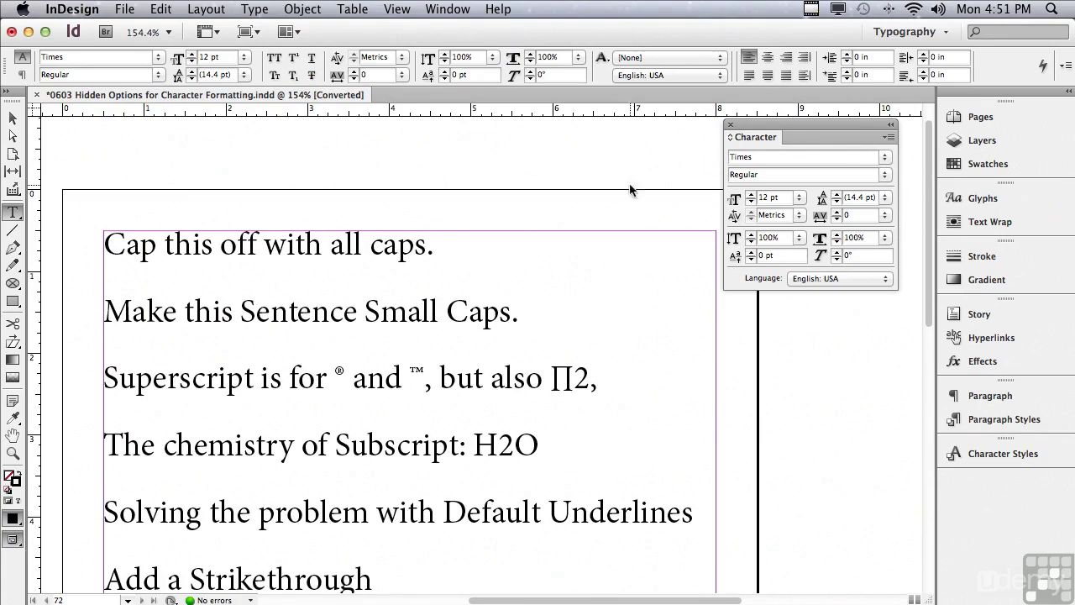
pyautogui.moveTo(331, 245); pyautogui.dragTo(424, 247)
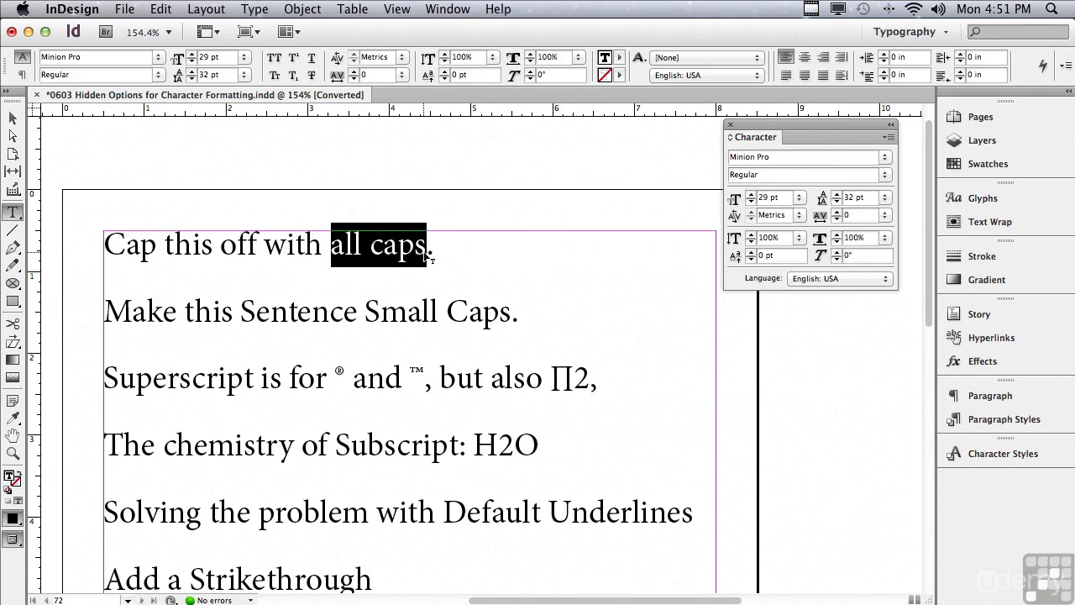
pyautogui.click(273, 58)
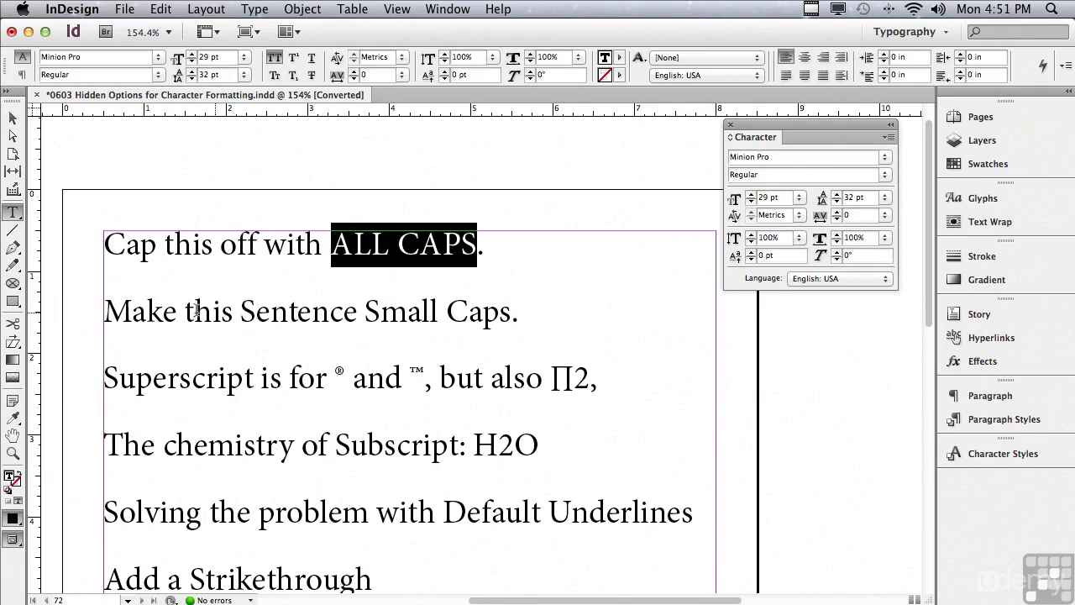
pyautogui.moveTo(108, 307); pyautogui.dragTo(523, 309)
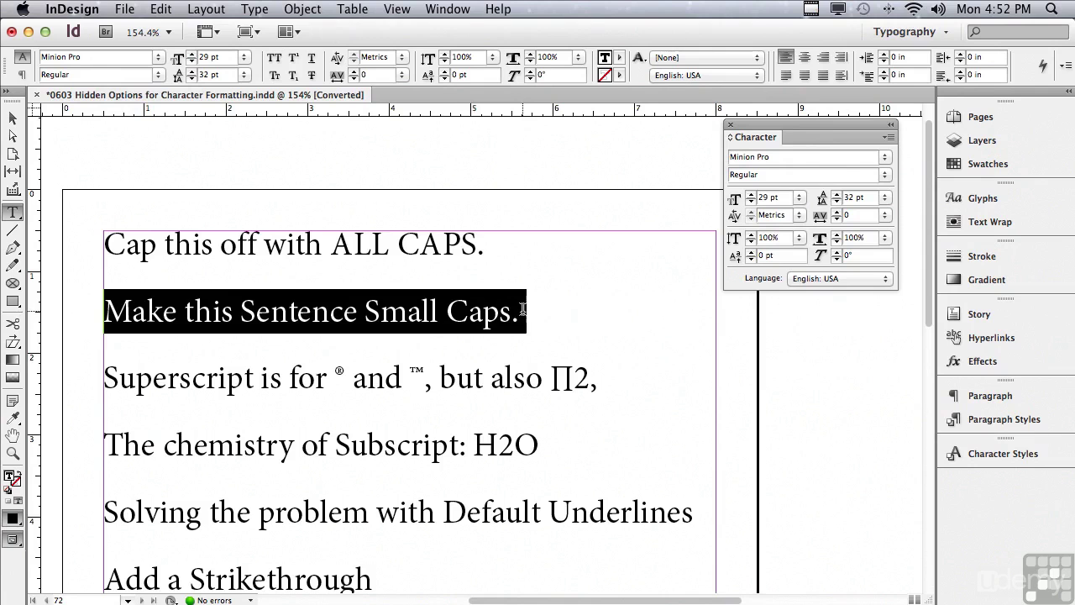
pyautogui.click(275, 77)
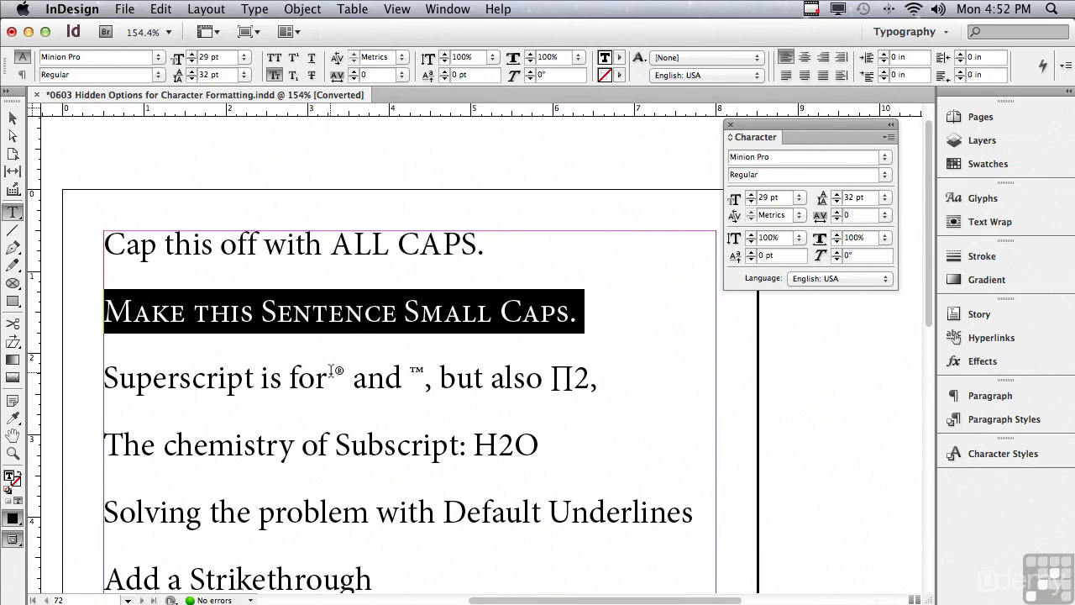
# Try Superscript on the ® symbol in the third line and remove it again.
pyautogui.moveTo(336, 376); pyautogui.dragTo(346, 378)
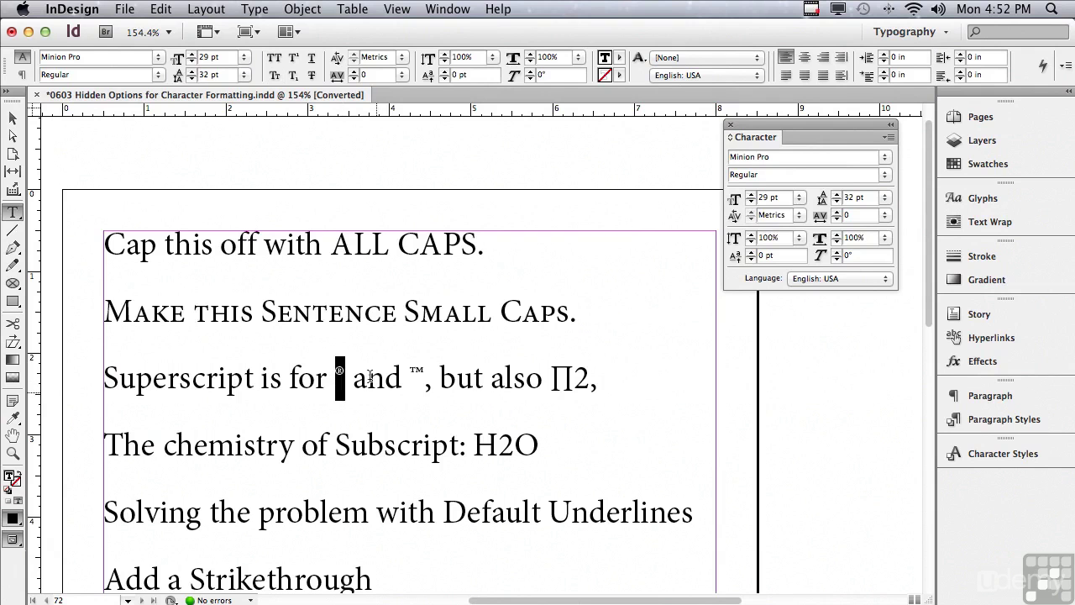
pyautogui.click(293, 58)
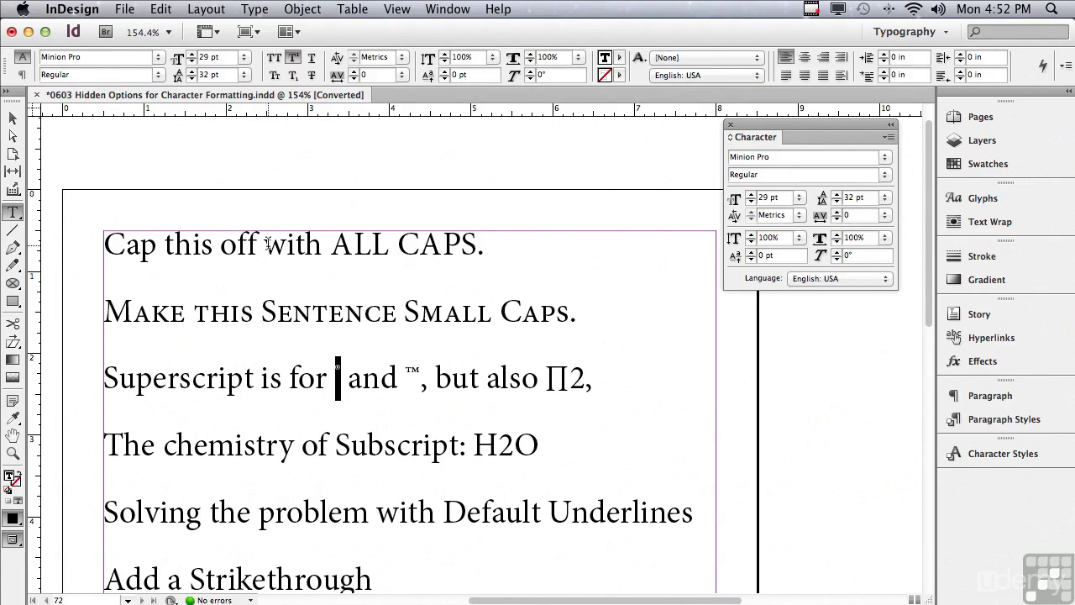
pyautogui.click(291, 61)
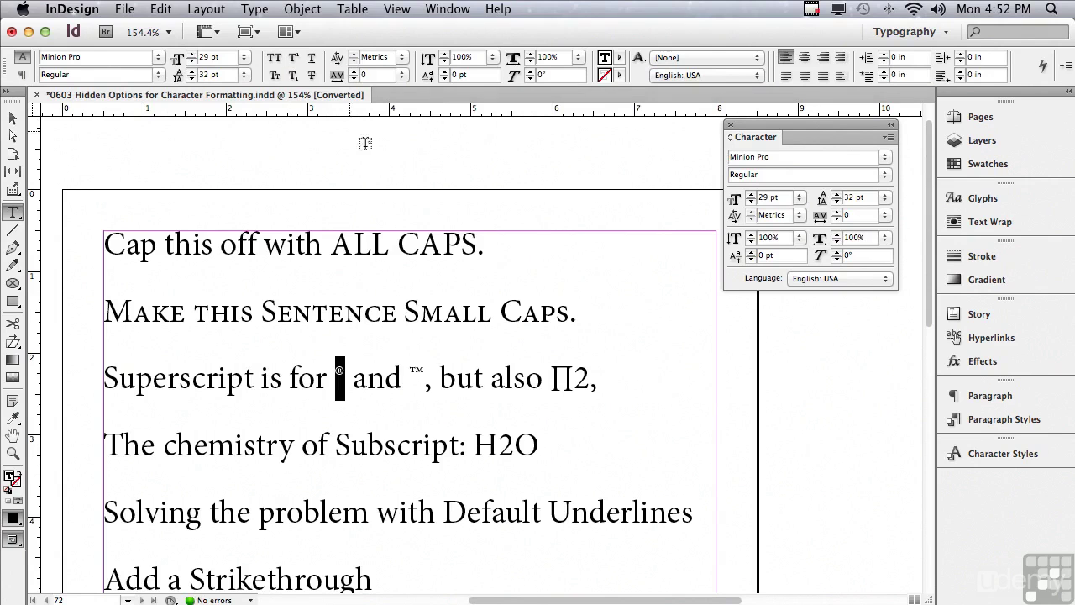
# Format the 2 after the ∏ symbol as Superscript and the 2 in "H2O" as Subscript.
pyautogui.moveTo(574, 379); pyautogui.dragTo(588, 379)
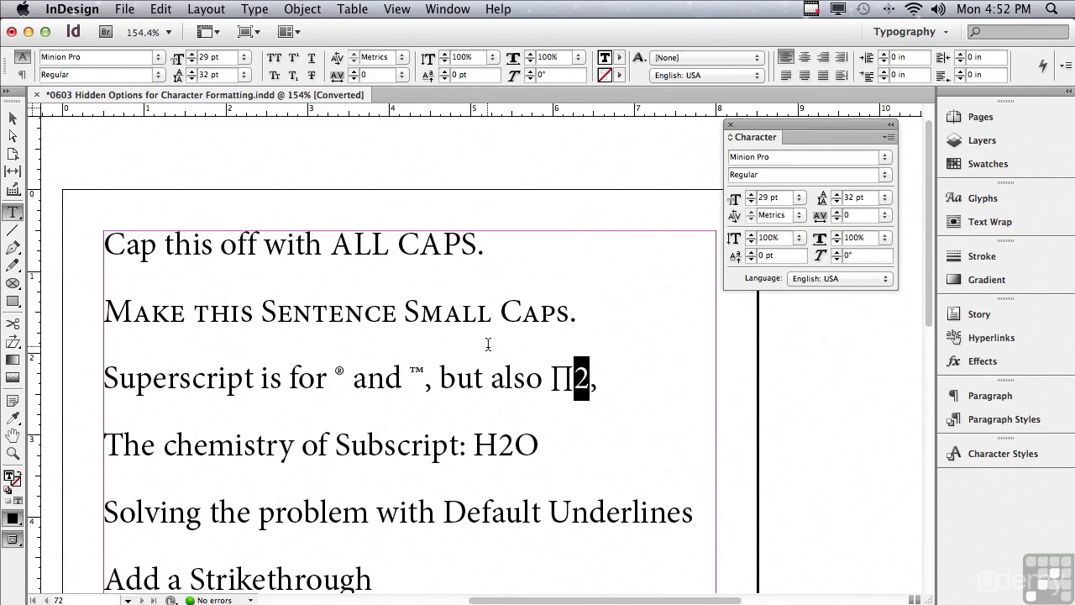
pyautogui.click(294, 58)
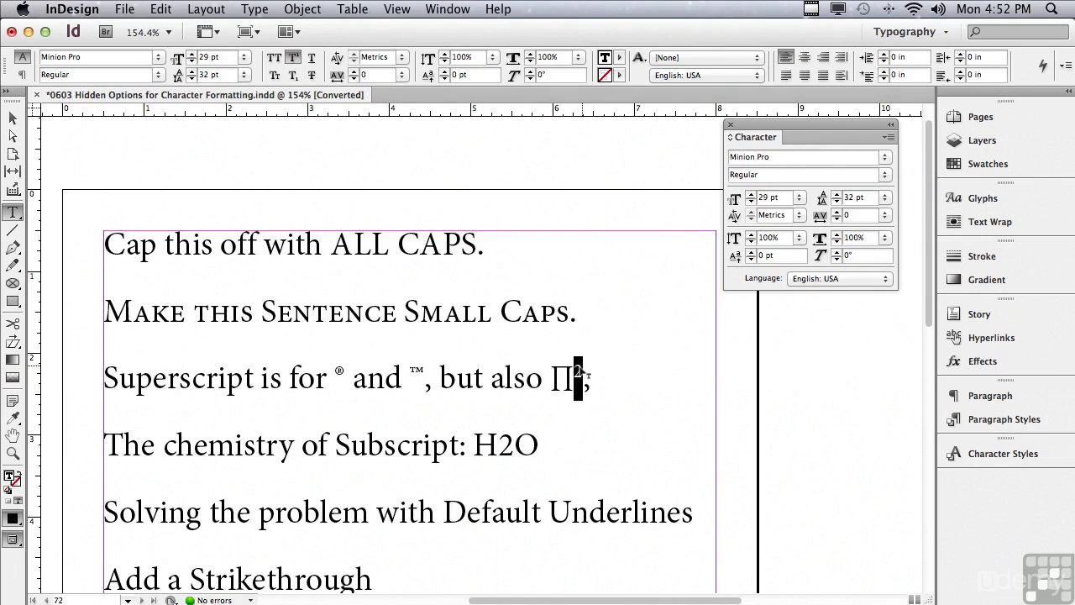
pyautogui.moveTo(499, 446); pyautogui.dragTo(515, 446)
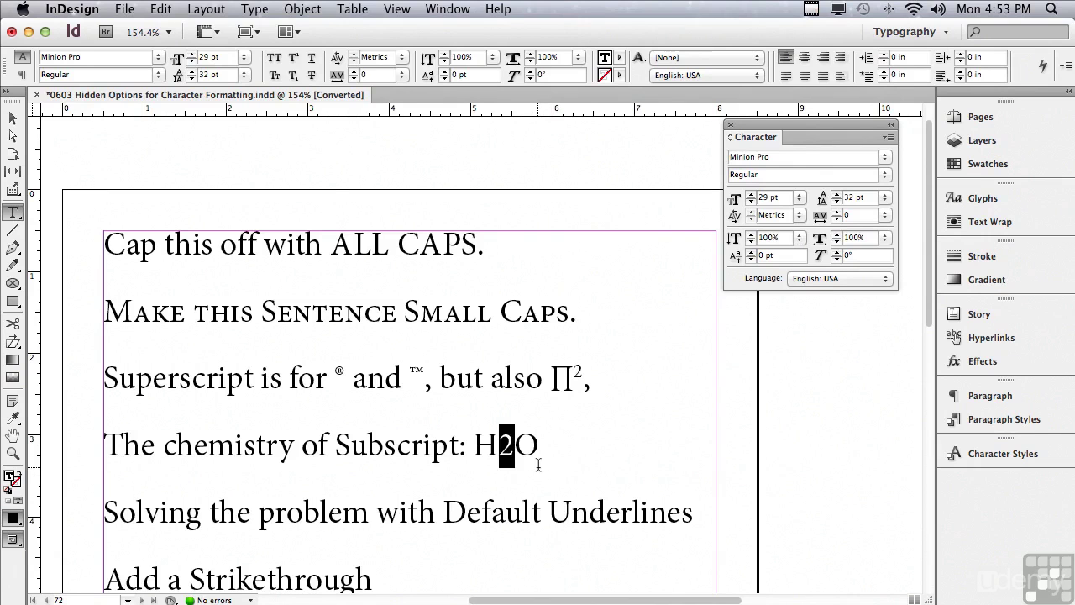
pyautogui.click(293, 76)
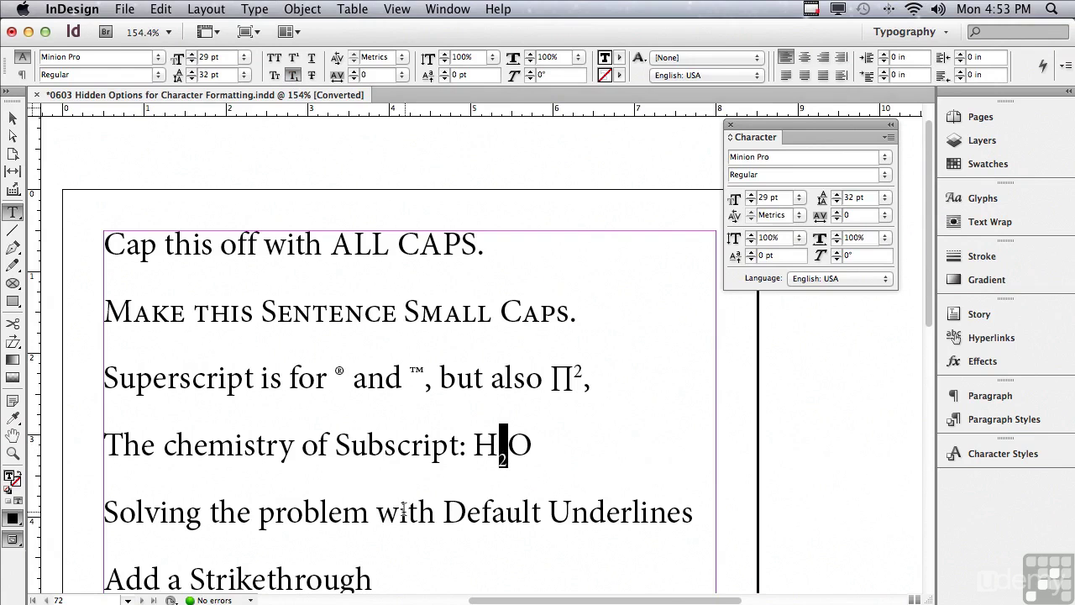
# Underline the words "Default Underlines" and apply Strikethrough to the word "Strikethrough".
pyautogui.moveTo(444, 512); pyautogui.dragTo(684, 516)
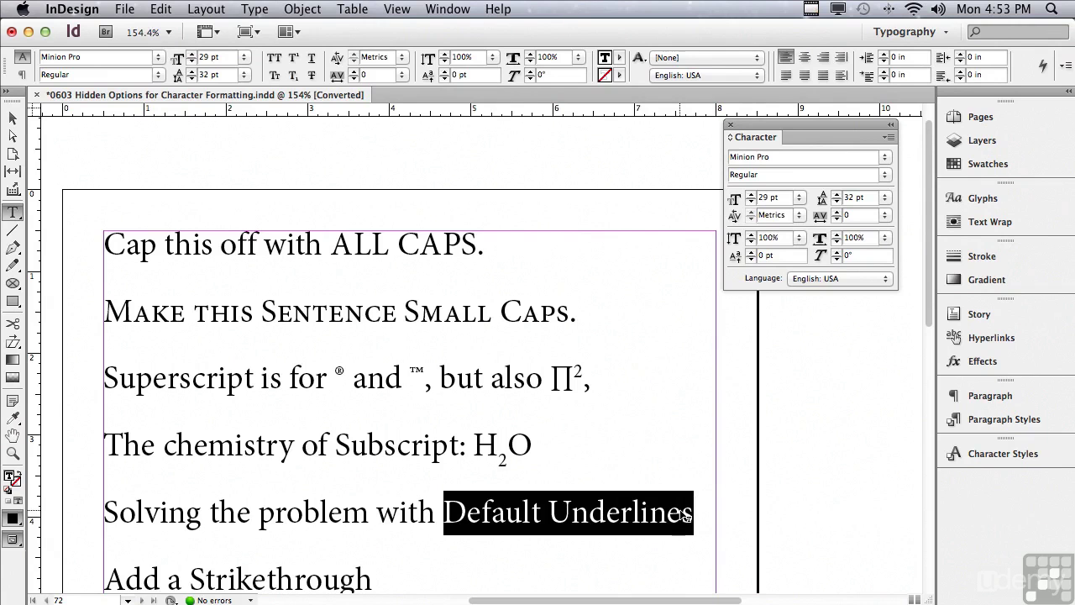
pyautogui.click(310, 59)
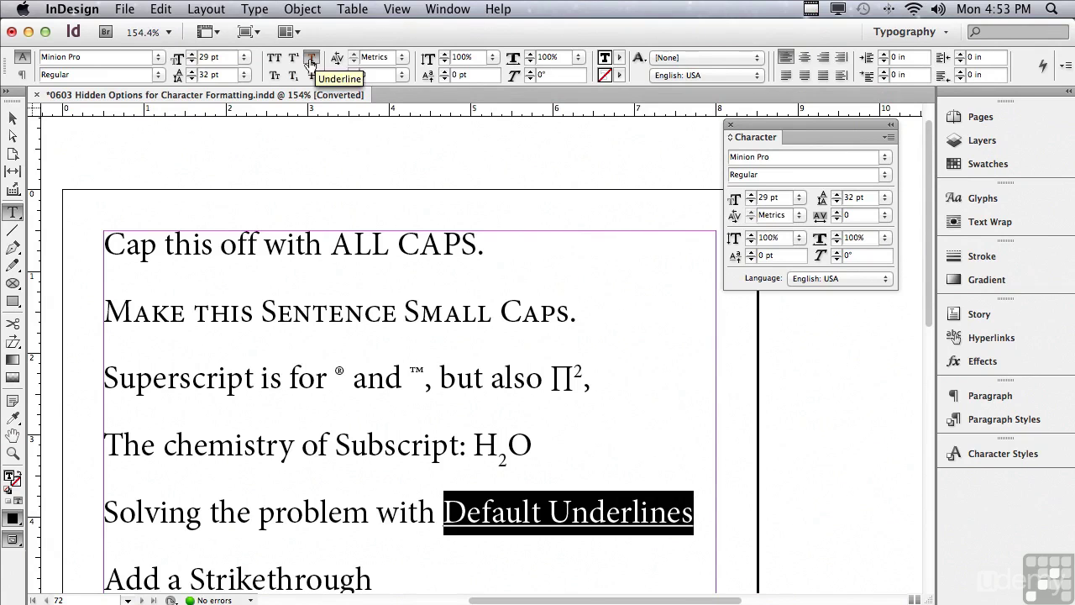
pyautogui.moveTo(926, 290); pyautogui.dragTo(906, 365)
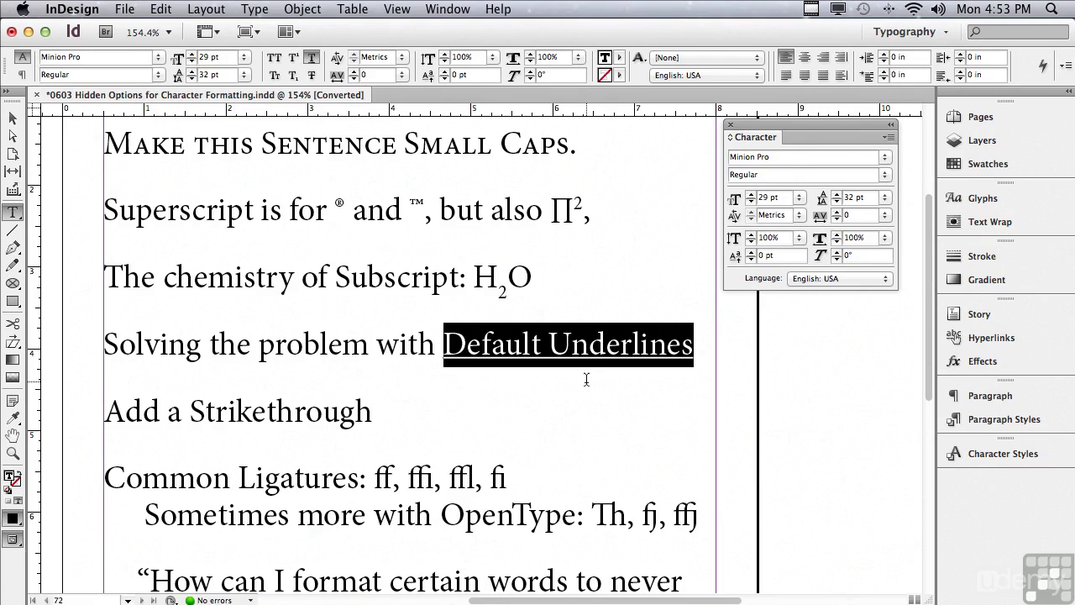
pyautogui.moveTo(189, 412); pyautogui.dragTo(394, 425)
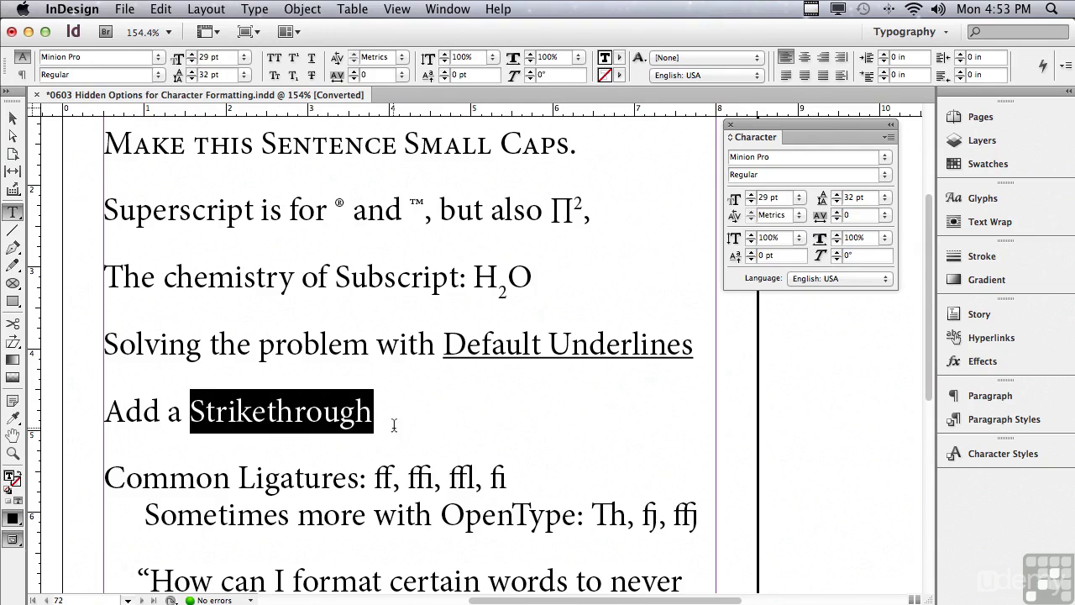
pyautogui.click(310, 75)
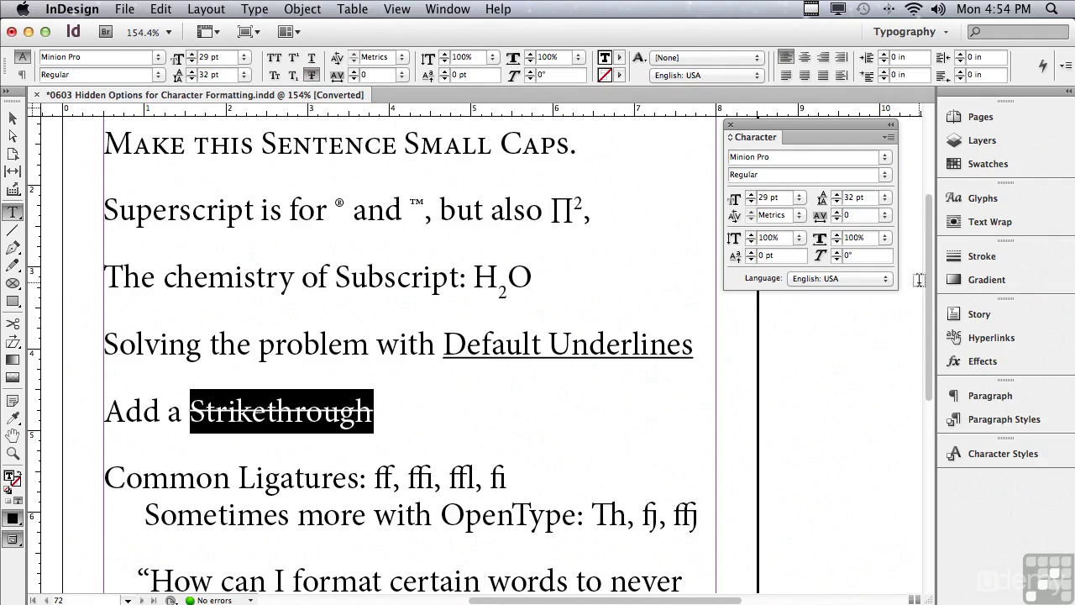
# Turn off Ligatures for the sample characters "ff, ffi, ffl, fi" in the Common Ligatures line.
pyautogui.scroll(-3, 928, 284)
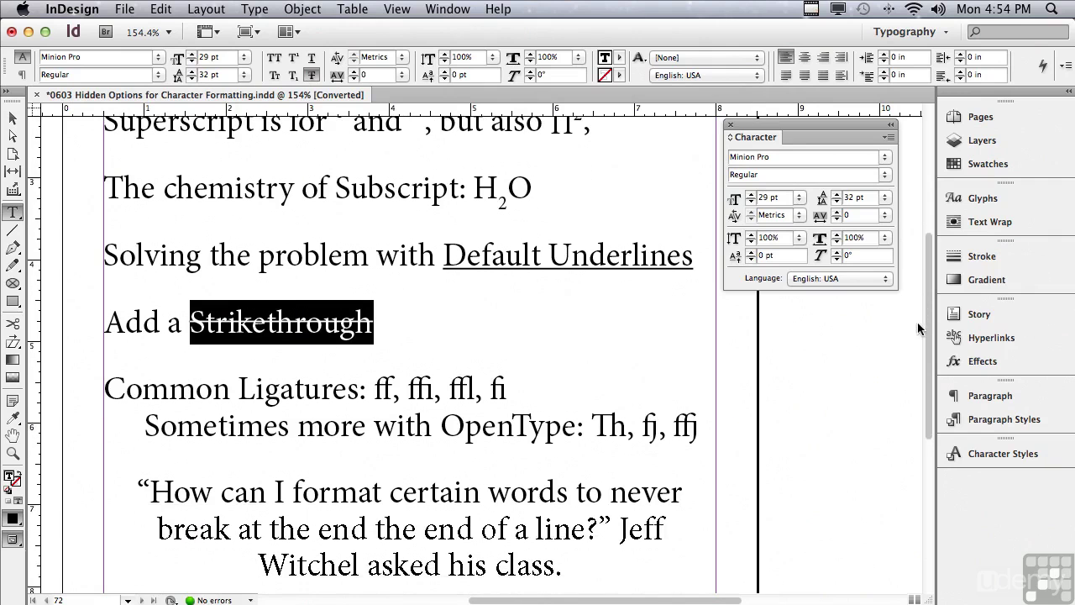
pyautogui.click(889, 137)
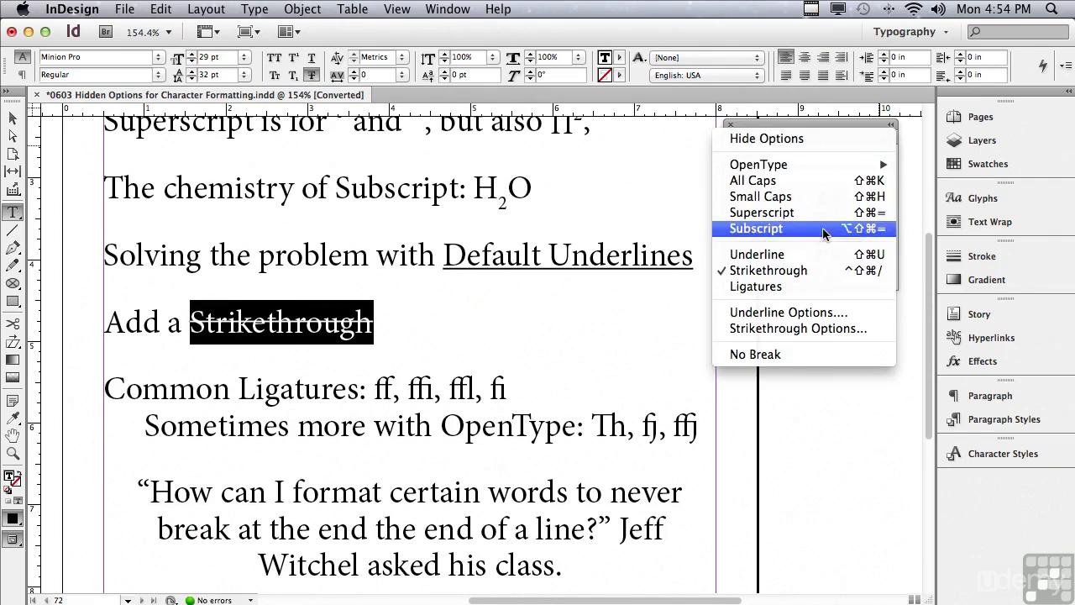
pyautogui.press('Escape')
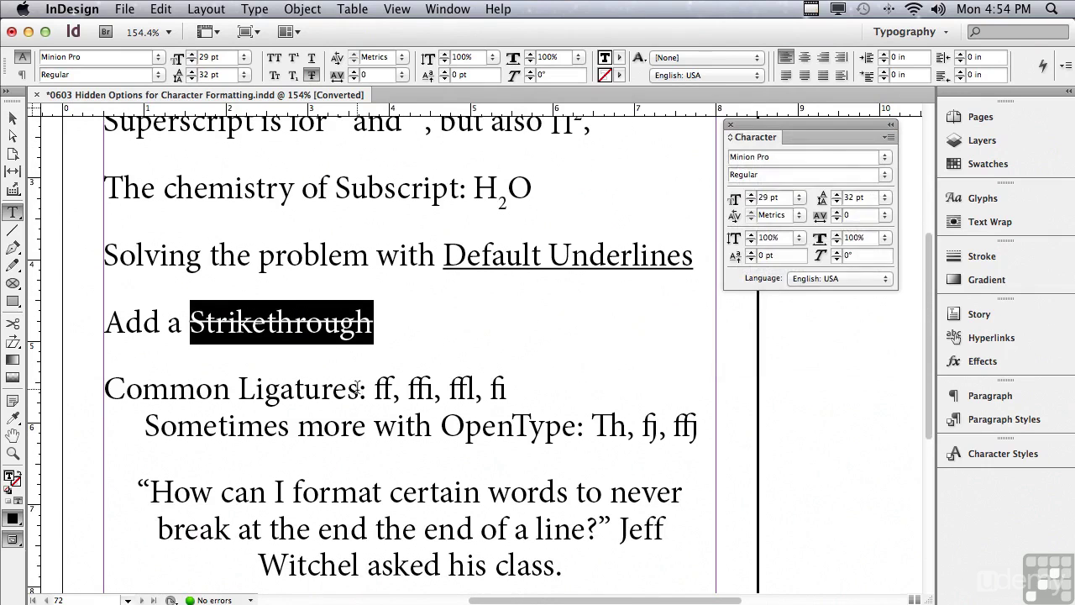
pyautogui.moveTo(375, 389); pyautogui.dragTo(507, 394)
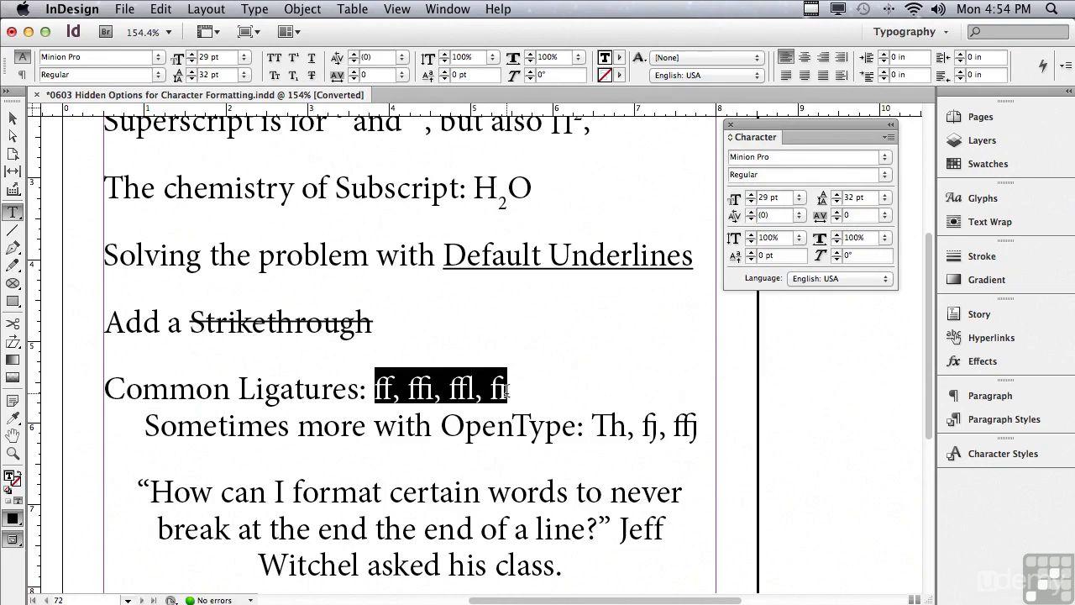
pyautogui.click(887, 138)
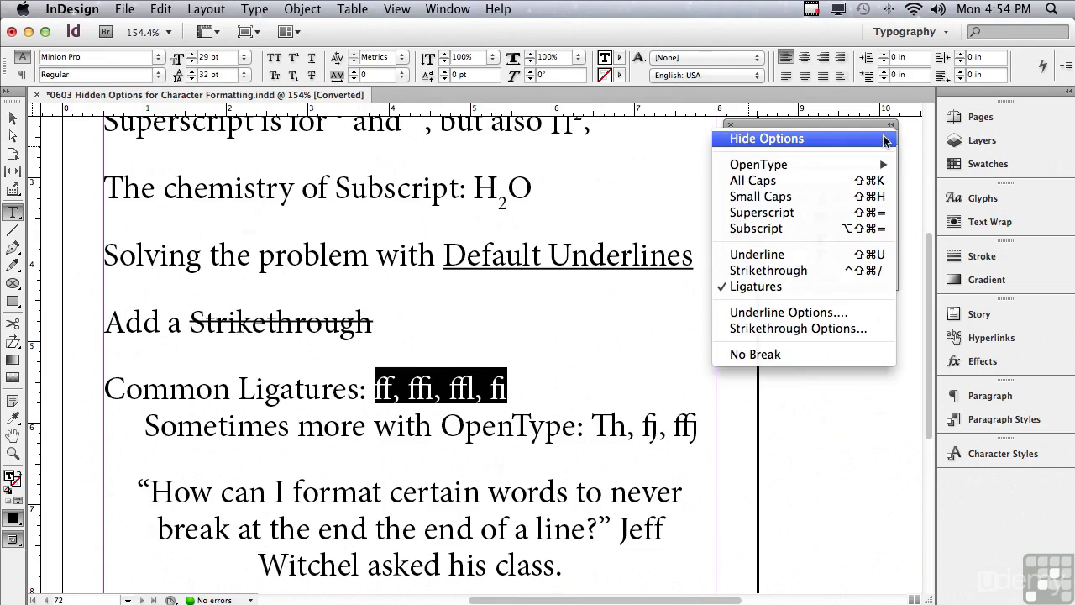
pyautogui.click(802, 290)
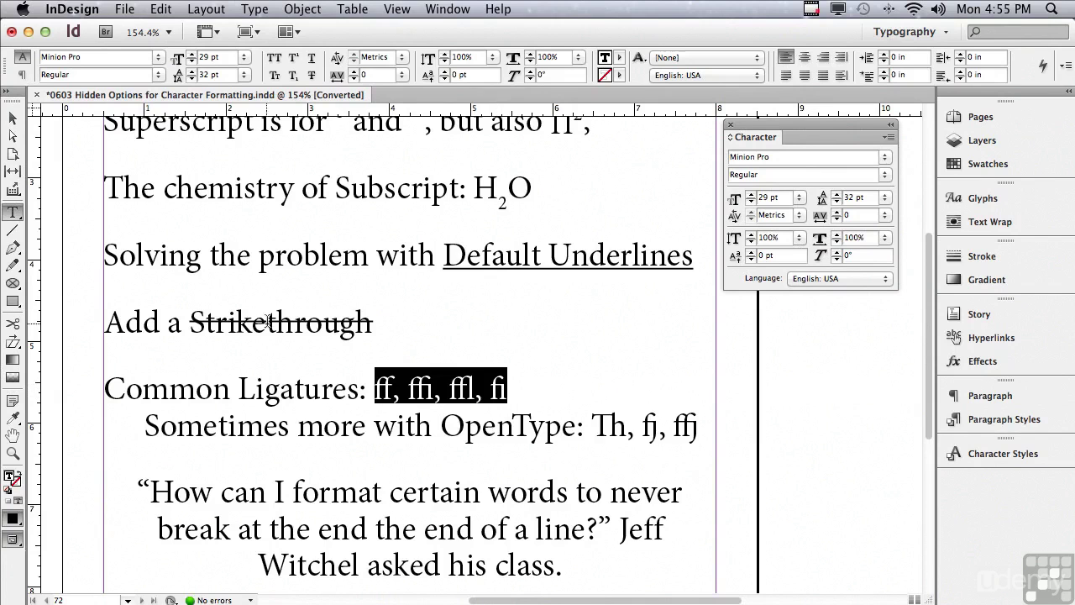
pyautogui.click(13, 453)
pyautogui.moveTo(354, 328); pyautogui.dragTo(529, 447)
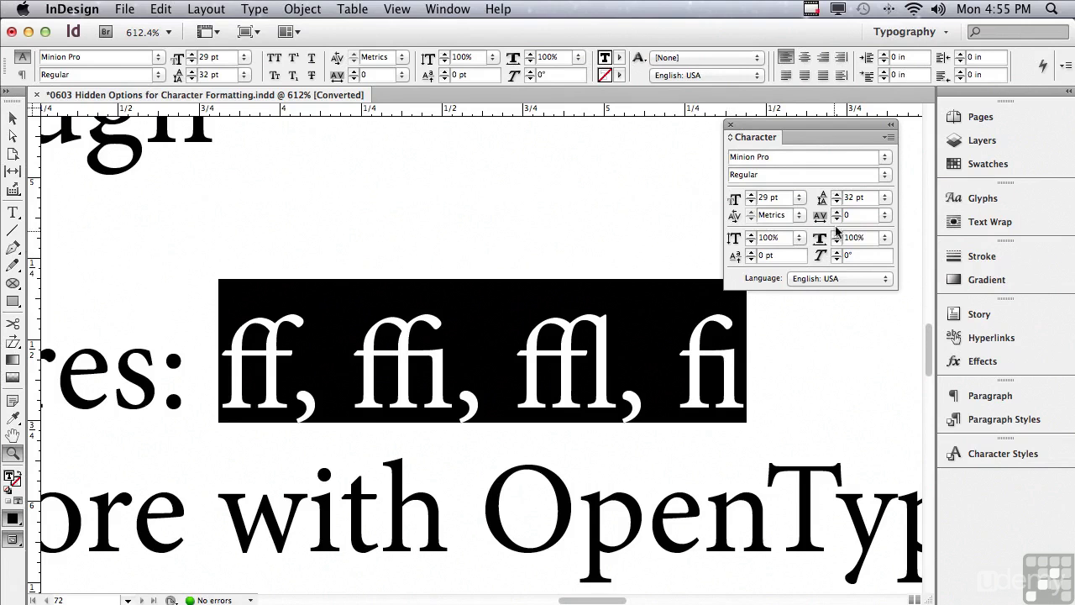
pyautogui.click(887, 139)
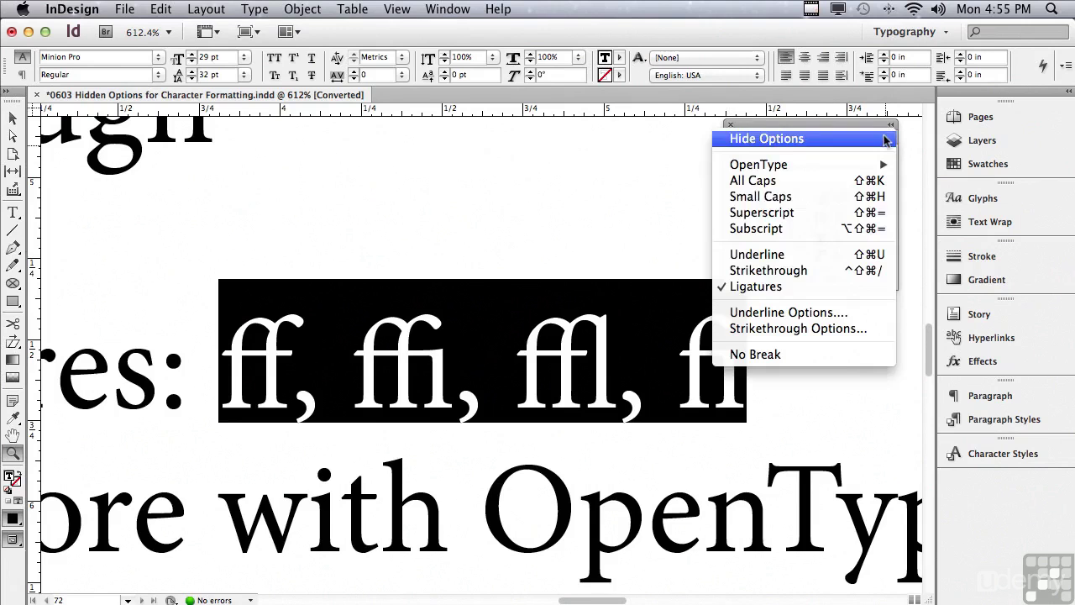
pyautogui.click(838, 287)
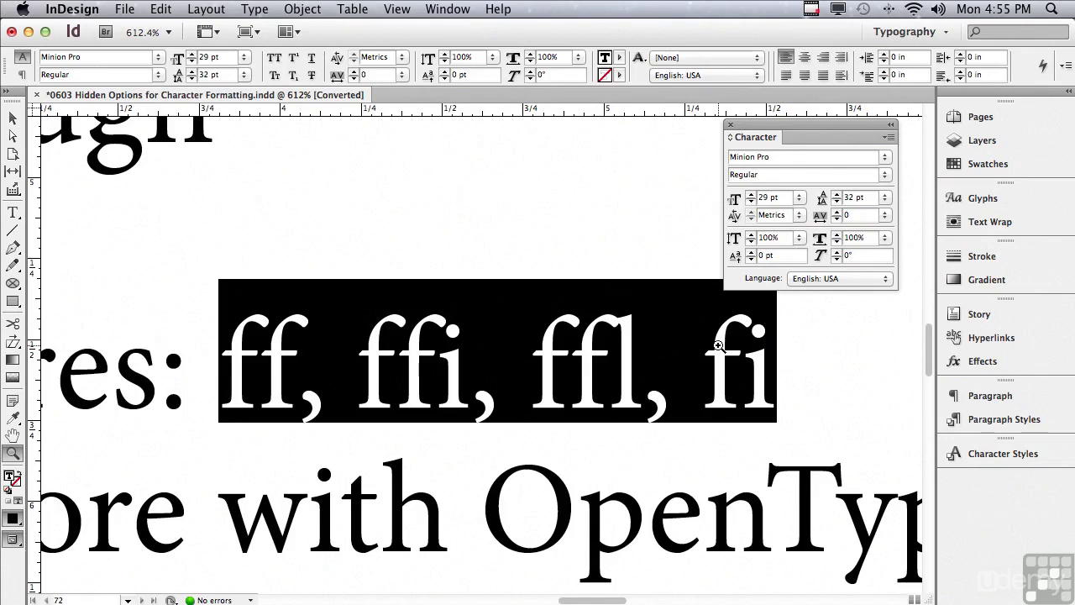
# Turn Ligatures back on for the selected sample characters and switch them off again to compare.
pyautogui.click(886, 136)
pyautogui.click(817, 286)
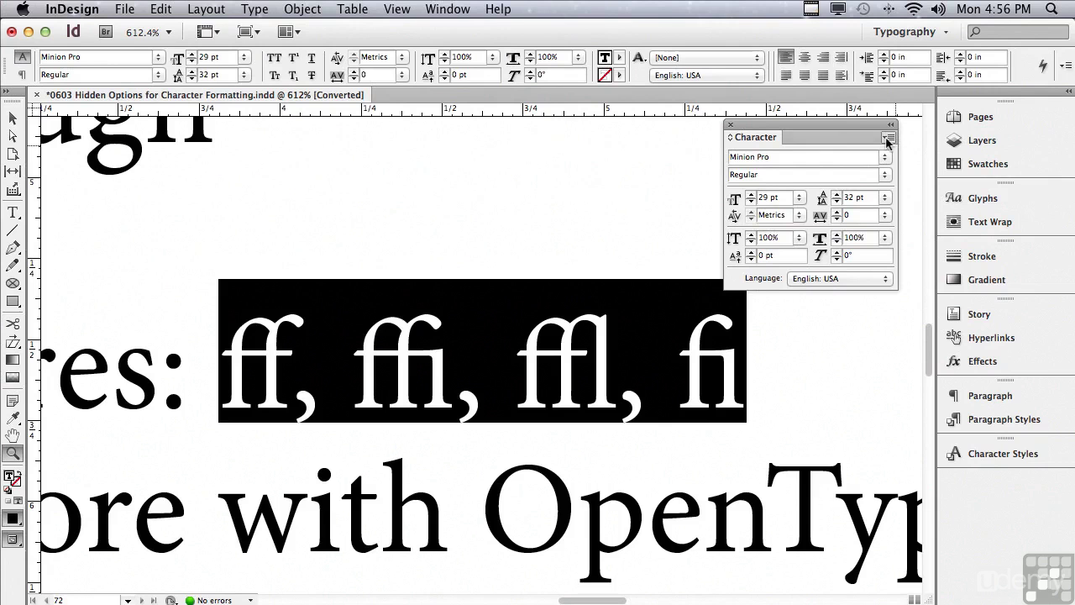
pyautogui.click(887, 138)
pyautogui.click(830, 285)
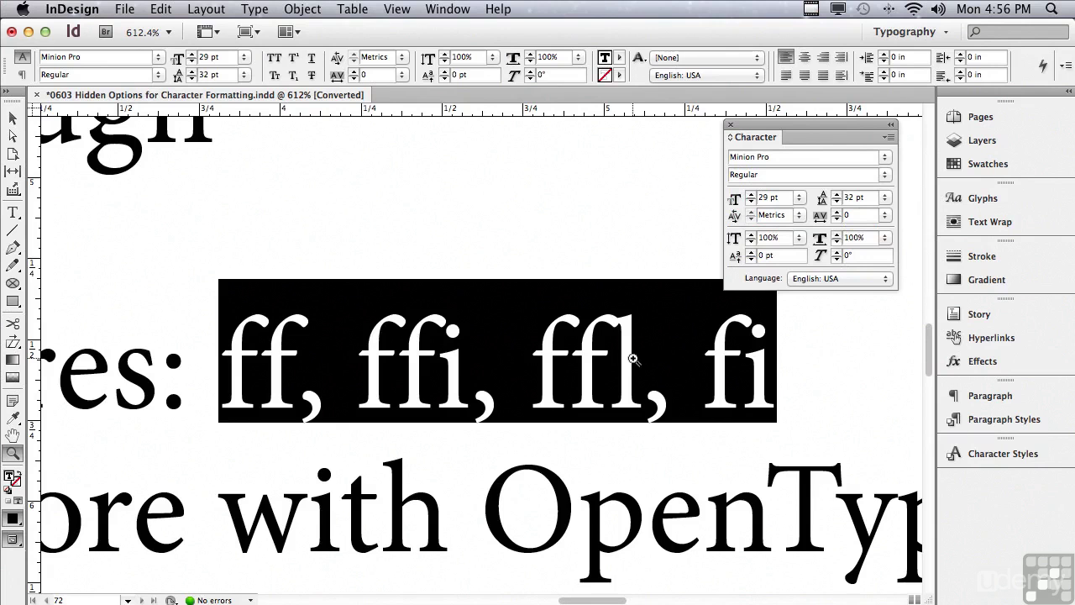
# Apply No Break to the person's full name in the last paragraph, keeping first and last name on one line.
pyautogui.press('super+0')
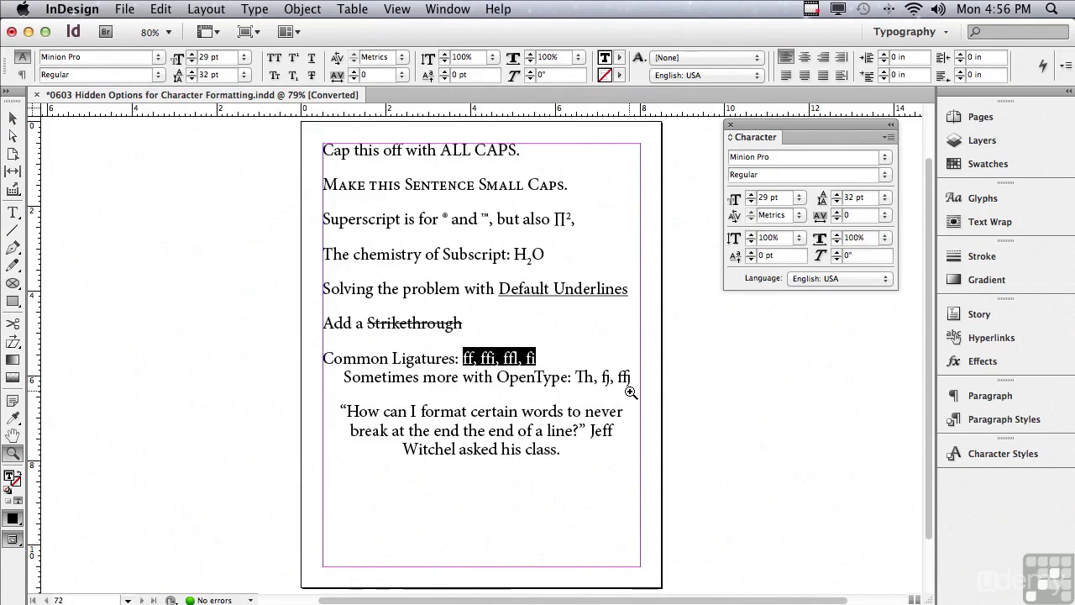
pyautogui.moveTo(286, 380); pyautogui.dragTo(706, 485)
pyautogui.press('t')
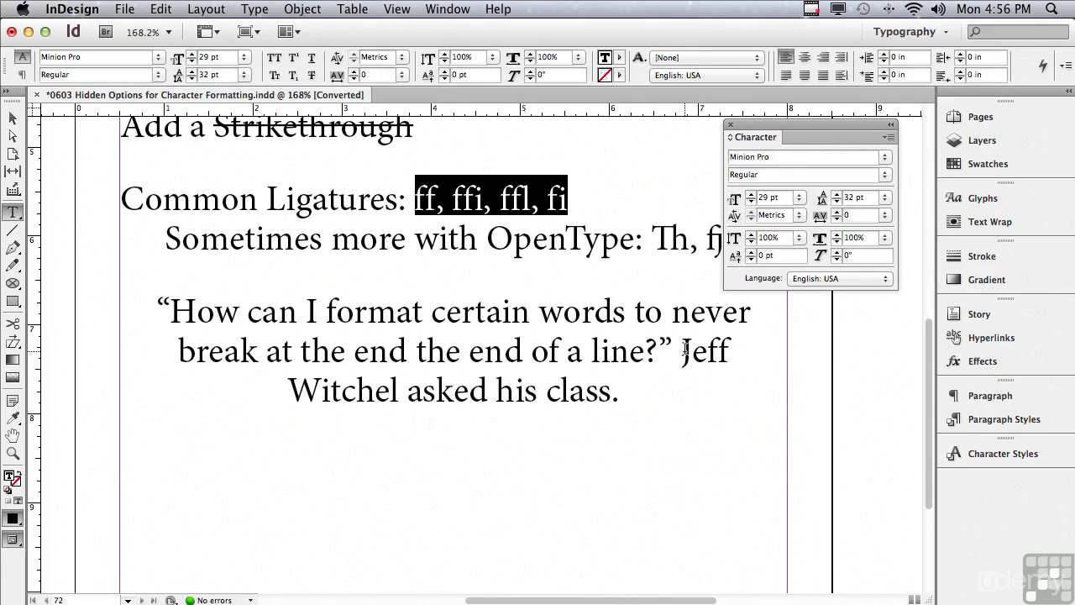
pyautogui.moveTo(682, 349); pyautogui.dragTo(399, 390)
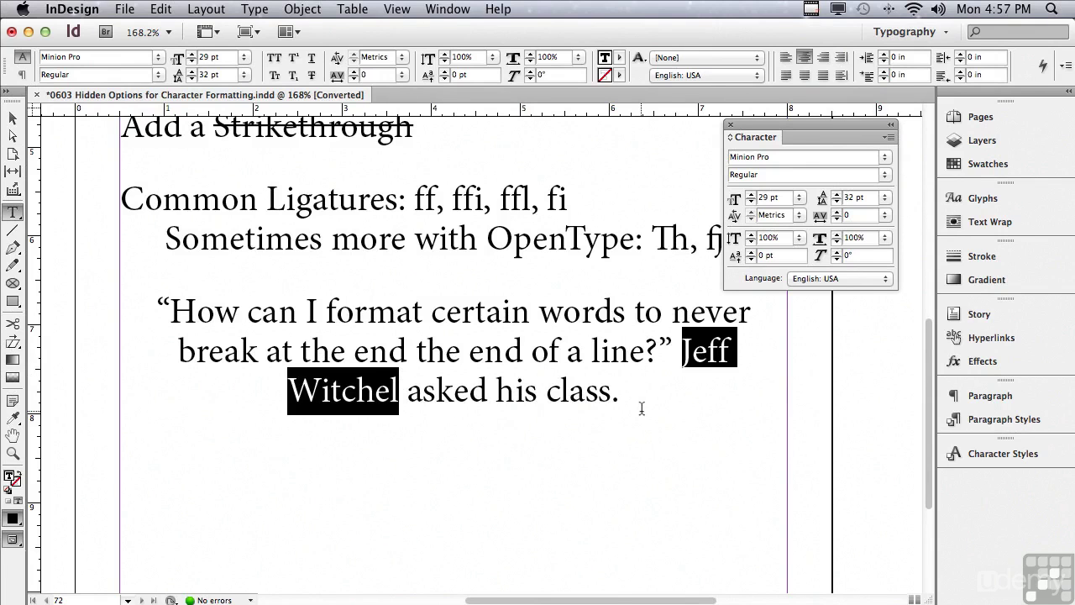
pyautogui.click(886, 138)
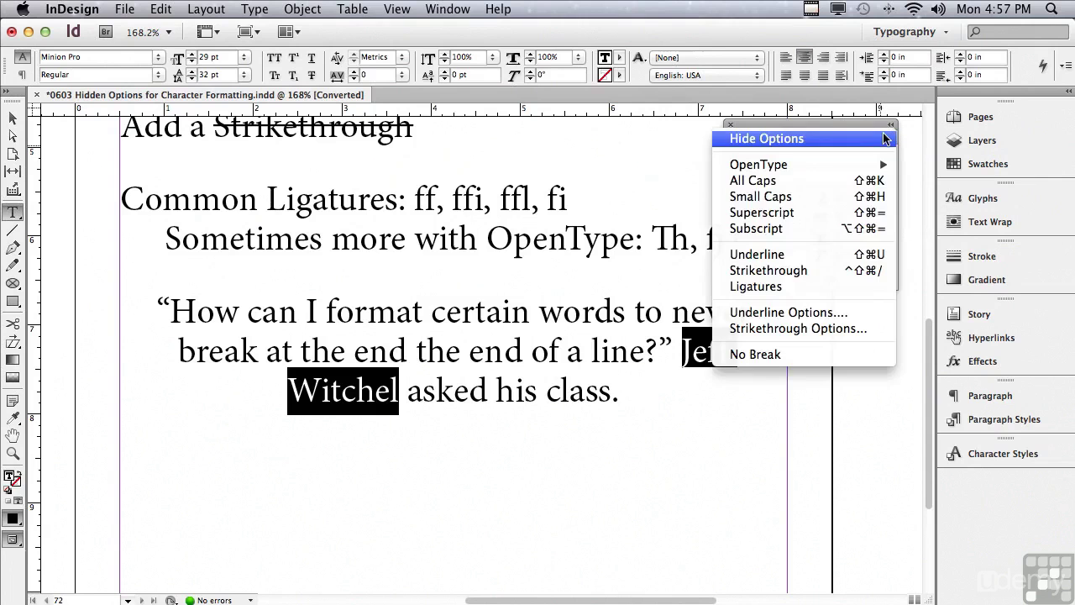
pyautogui.click(822, 354)
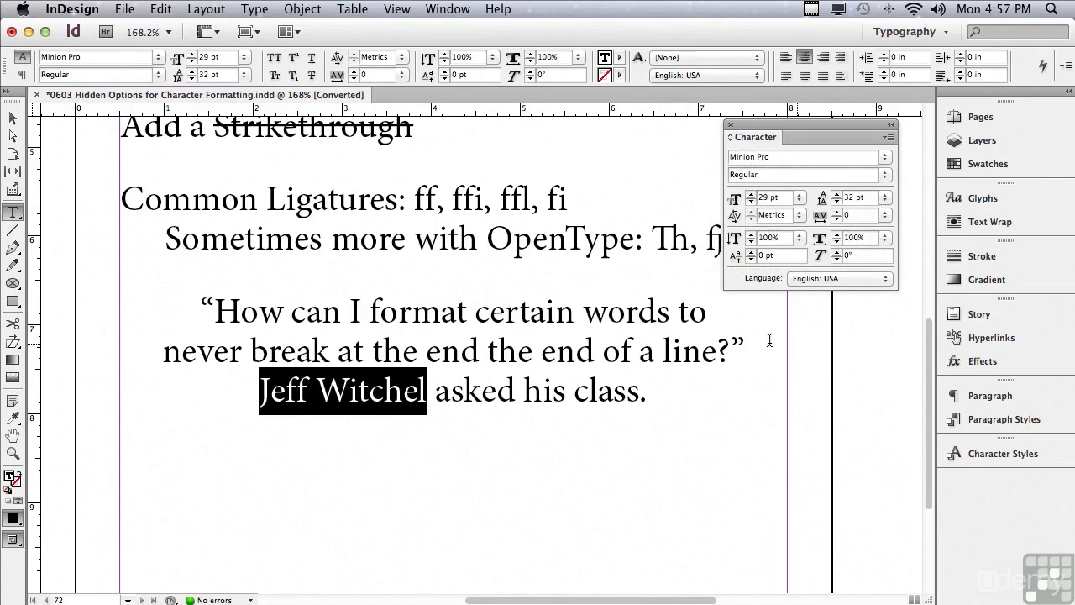